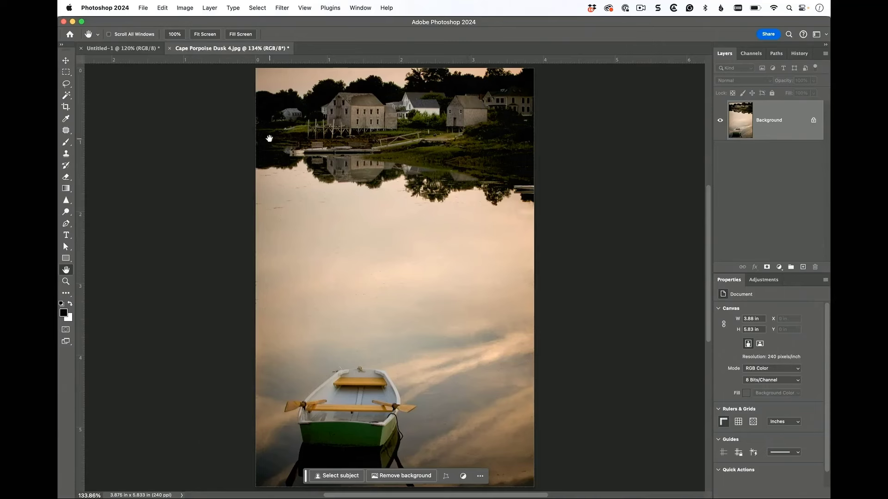
# Copy the entire rowboat photo and bring up the Untitled-1 frame mockup
pyautogui.click(133, 49)
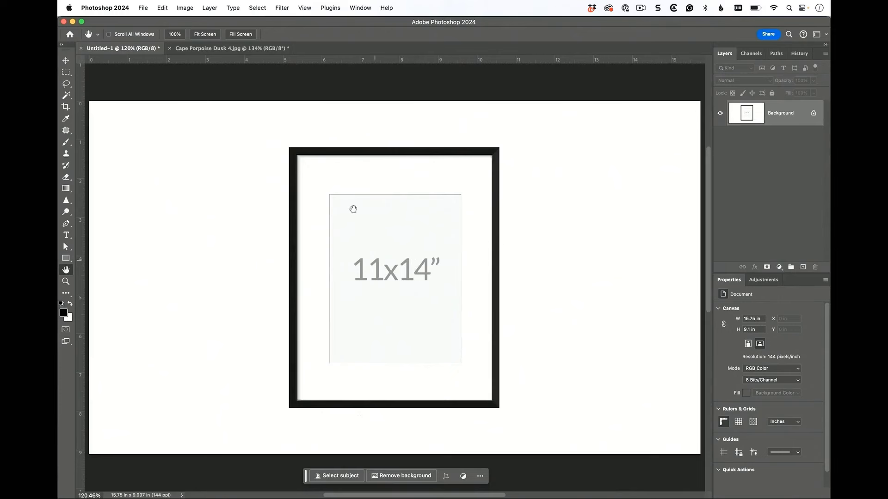
pyautogui.click(270, 50)
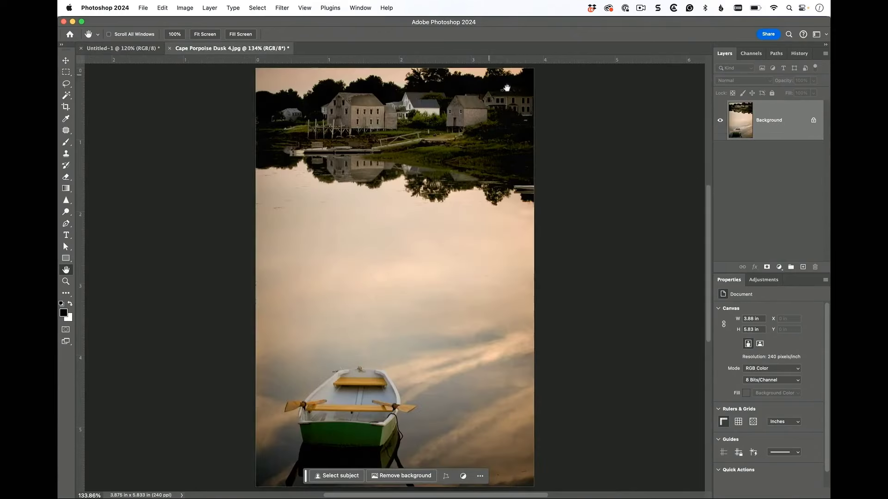
pyautogui.press('super+a')
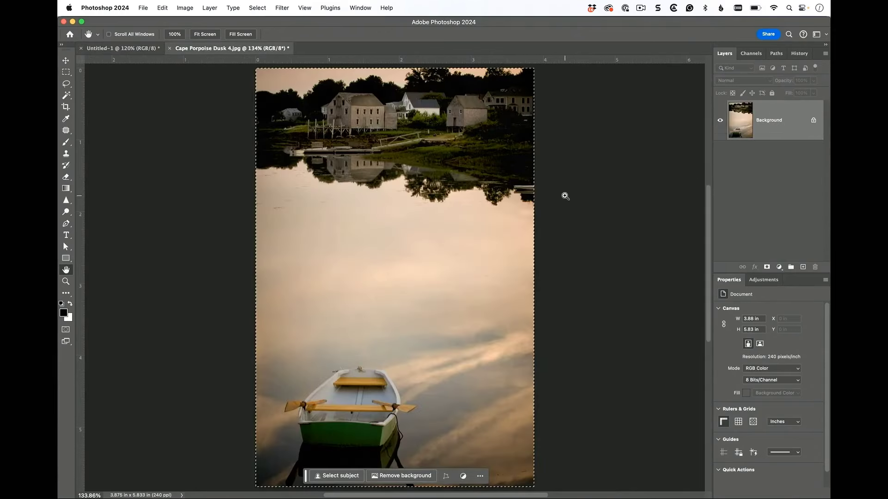
pyautogui.click(162, 8)
pyautogui.click(182, 74)
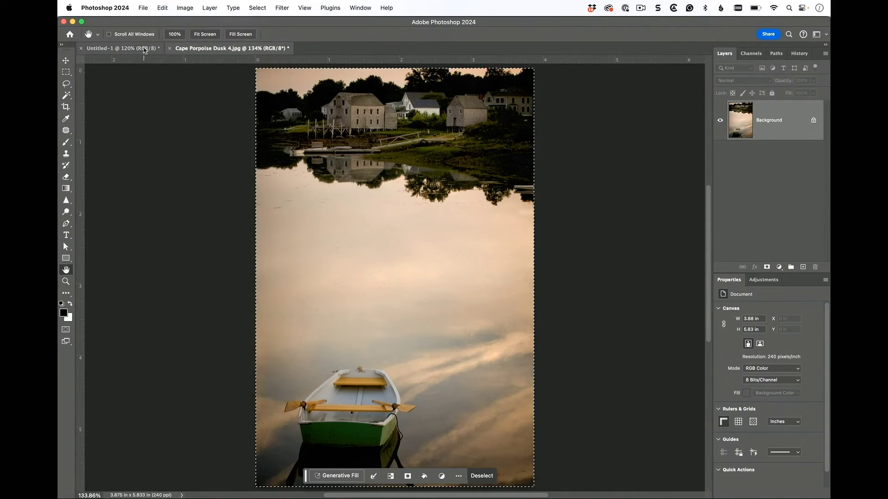
pyautogui.click(135, 50)
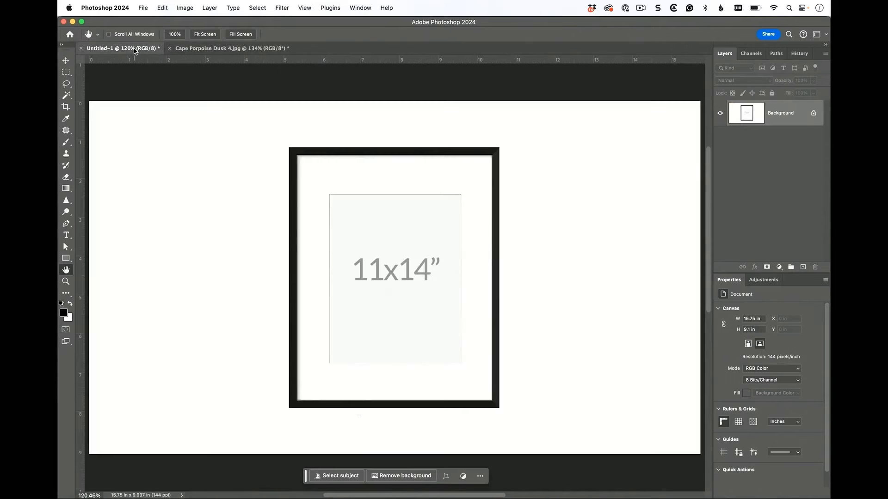
# Marquee-select the 11x14 print area inside the mat and go to Edit > Paste Special
pyautogui.click(65, 72)
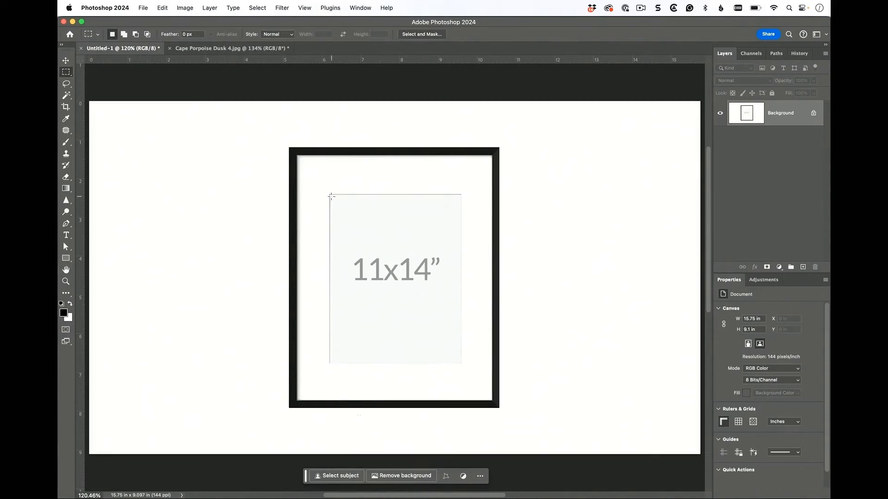
pyautogui.moveTo(329, 195); pyautogui.dragTo(460, 363)
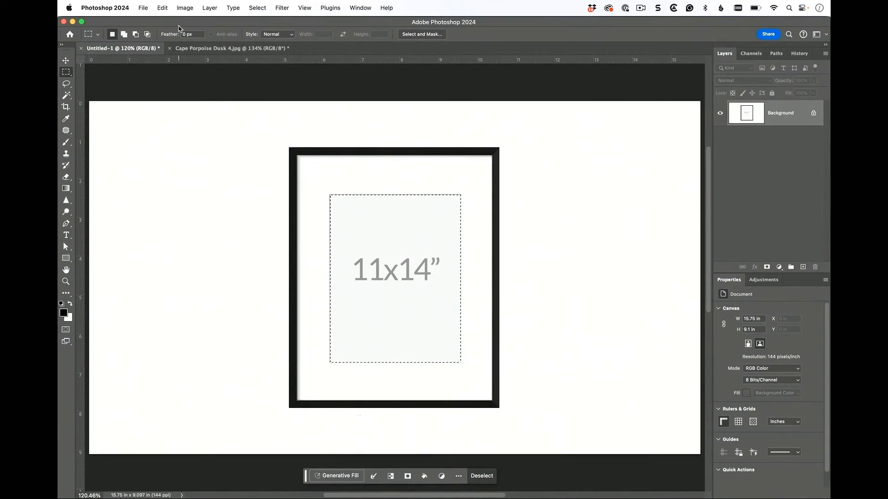
pyautogui.click(162, 8)
pyautogui.moveTo(182, 98)
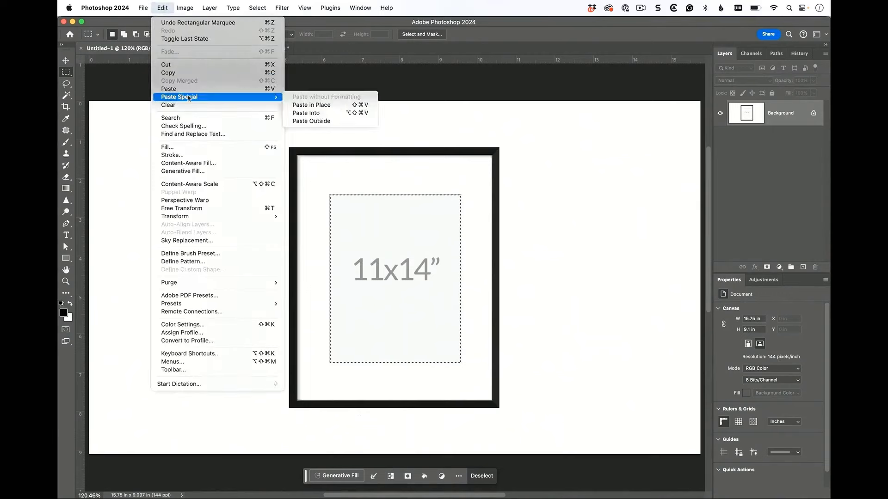
# Paste the photo into the print-area selection and shrink it to about 60%
pyautogui.click(340, 115)
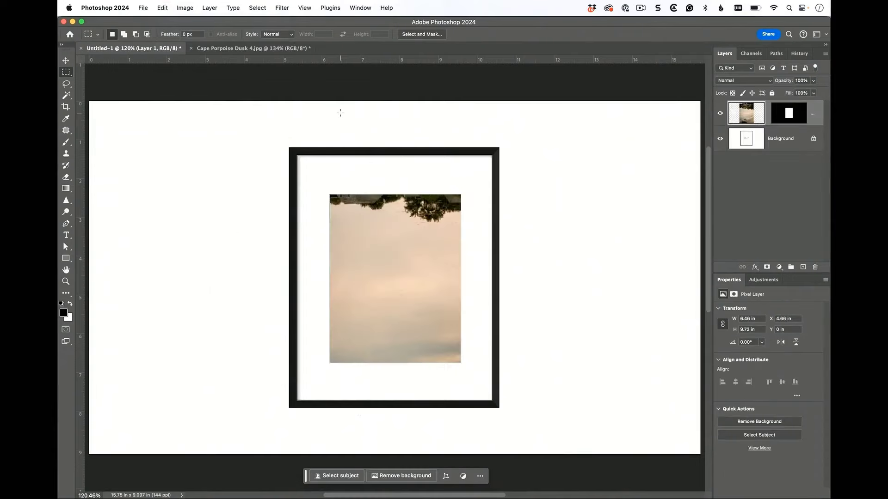
pyautogui.press('super+t')
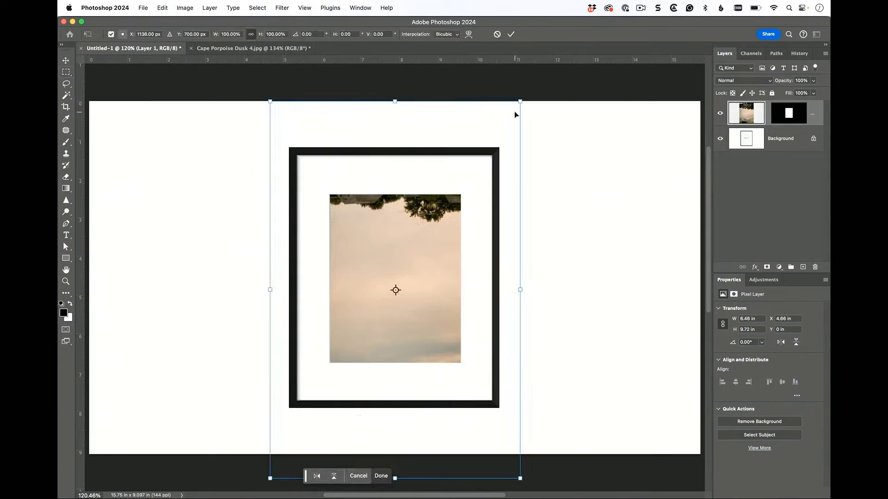
pyautogui.moveTo(519, 101); pyautogui.dragTo(464, 186)
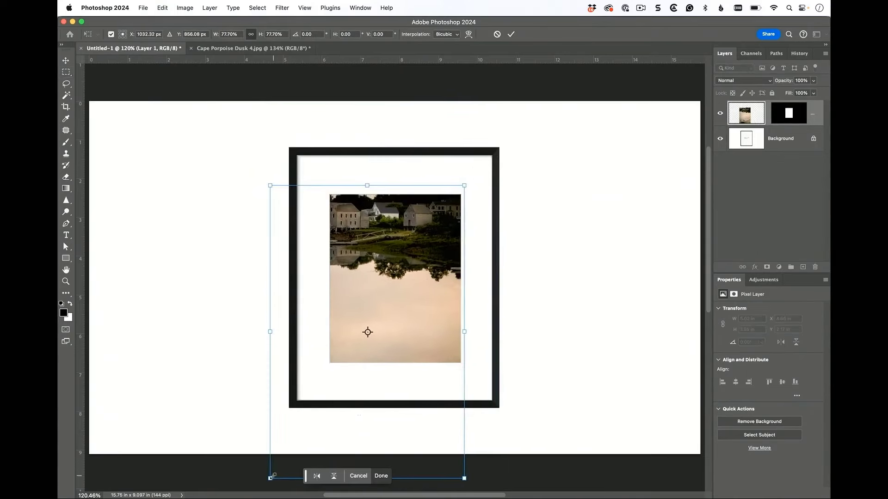
pyautogui.moveTo(273, 476); pyautogui.dragTo(337, 397)
# Position the photo so the houses and rowboat show in the opening, and commit the transform
pyautogui.press('super+plus')
pyautogui.press('super+plus')
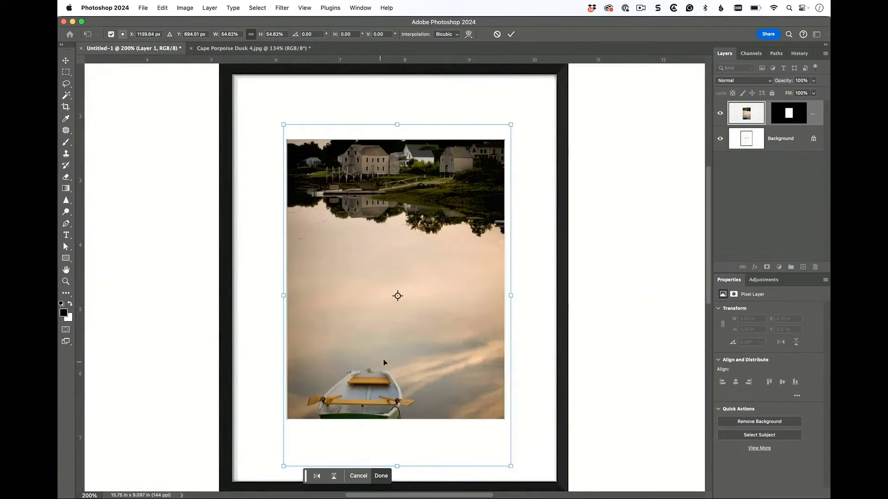
pyautogui.moveTo(377, 300); pyautogui.dragTo(377, 314)
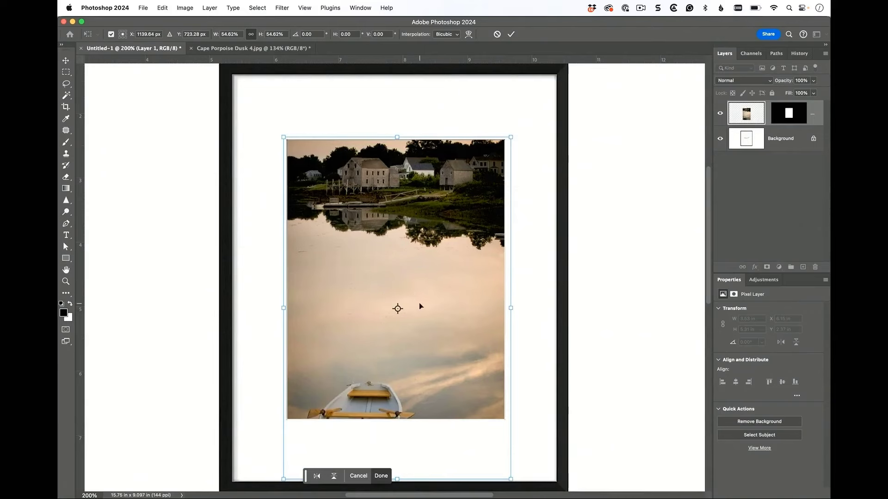
pyautogui.moveTo(419, 303); pyautogui.dragTo(420, 277)
pyautogui.press('Return')
pyautogui.press('m')
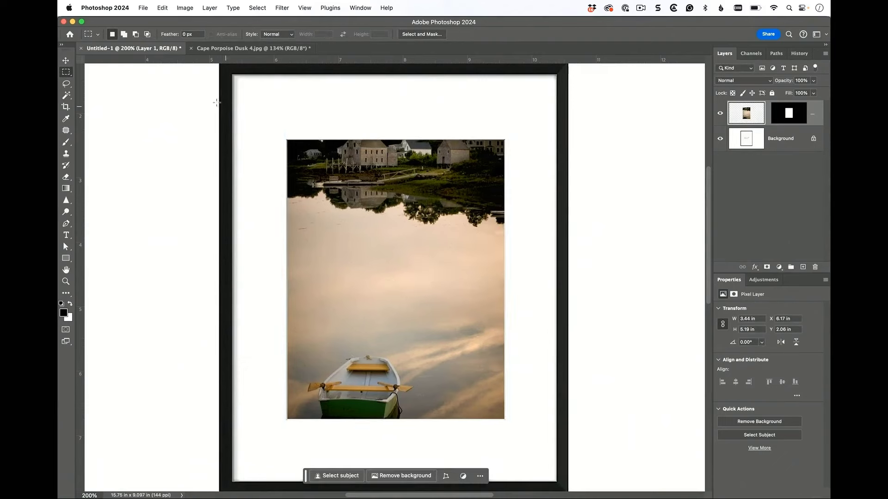
# Content-aware scale the photo down to 86% height (3.44 × 4.41 in) to fill the opening
pyautogui.click(163, 8)
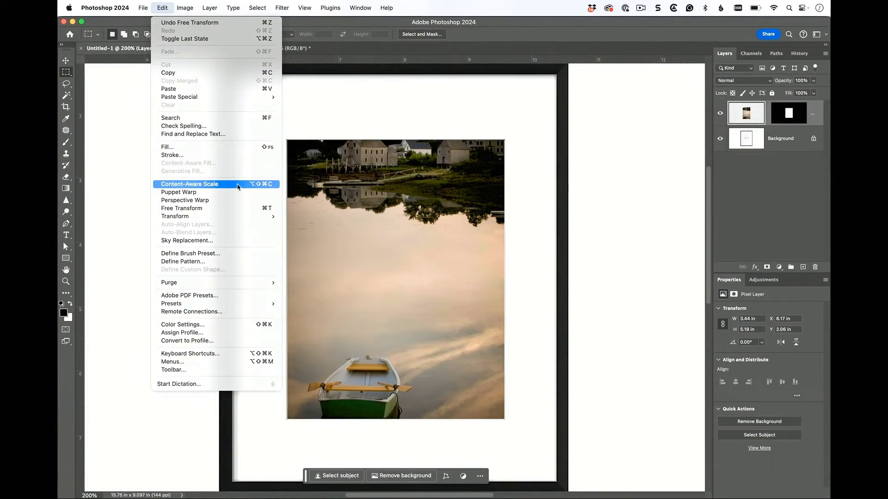
pyautogui.click(238, 185)
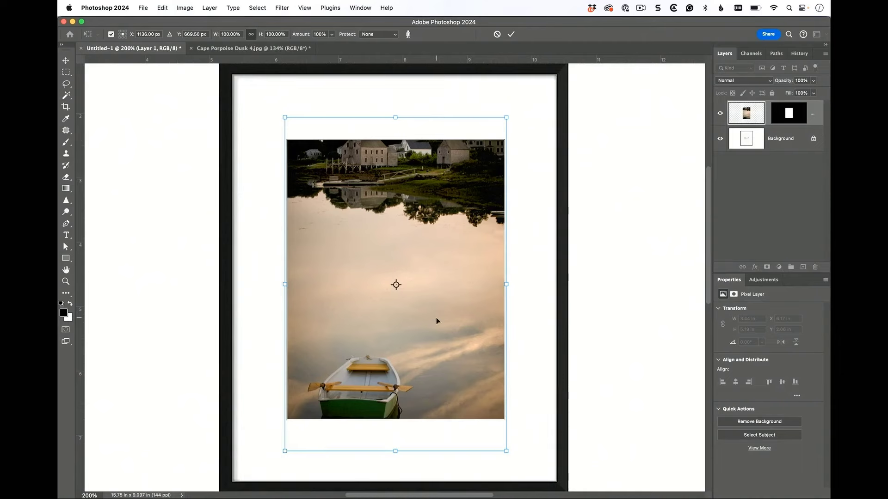
pyautogui.moveTo(436, 317); pyautogui.dragTo(437, 337)
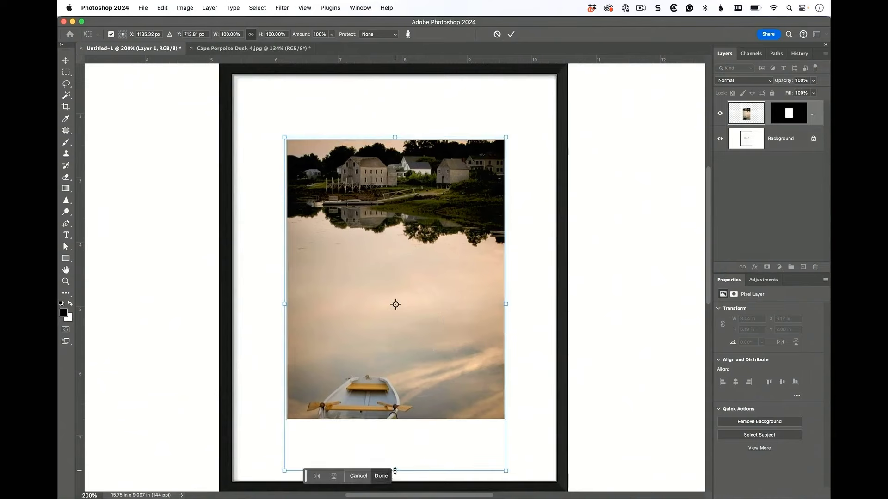
pyautogui.moveTo(394, 471); pyautogui.dragTo(403, 420)
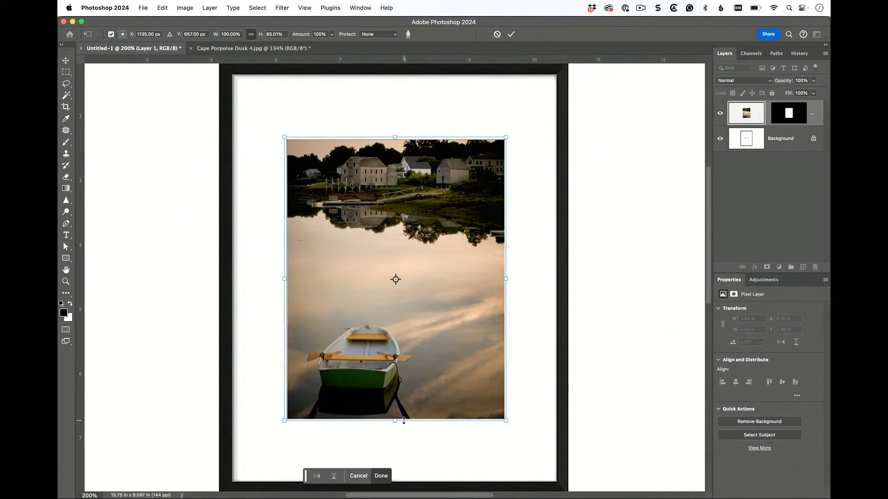
pyautogui.press('Return')
pyautogui.press('super+minus')
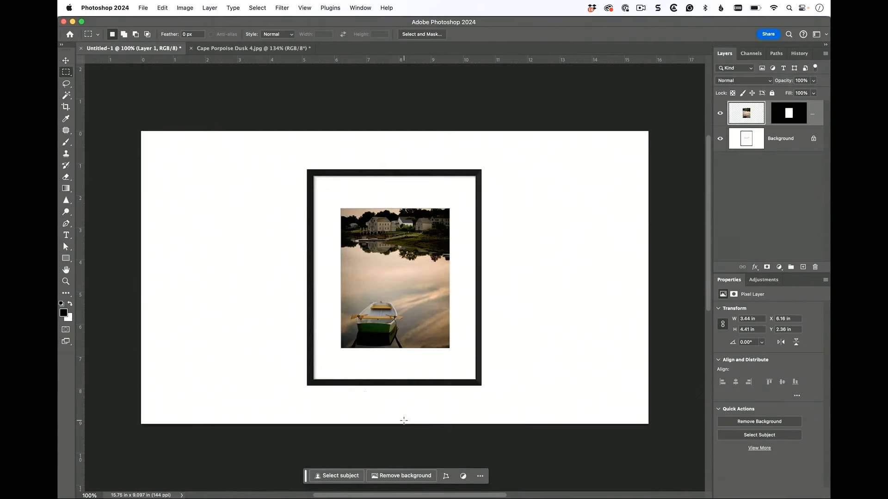
# Lasso around the rowboat, save the outline as a new channel, and deselect
pyautogui.press('super+equal')
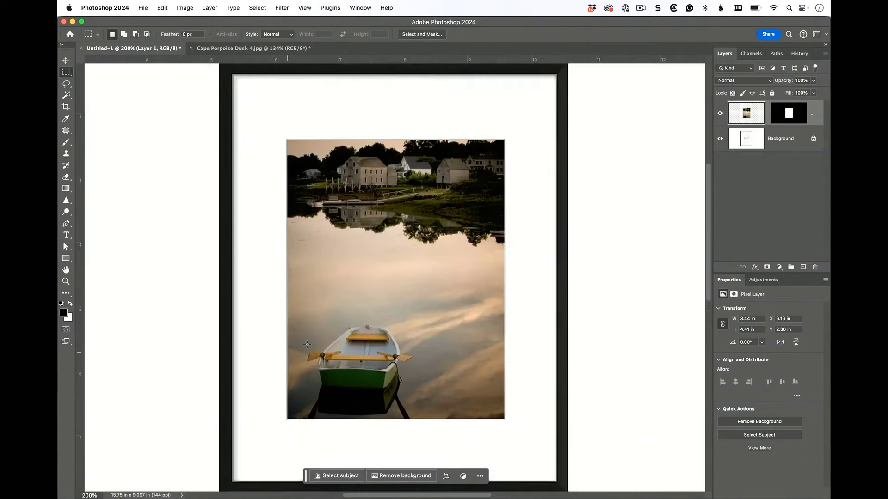
pyautogui.click(67, 84)
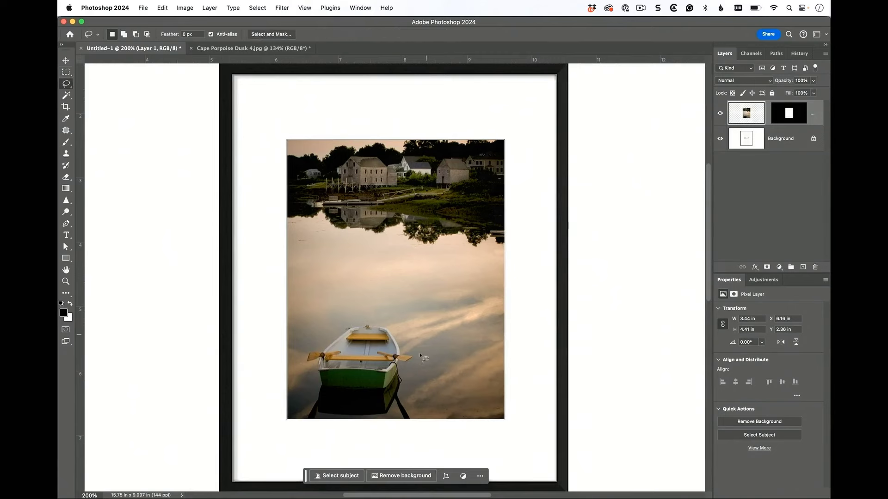
pyautogui.moveTo(411, 338)
pyautogui.mouseDown()
pyautogui.moveTo(419, 368)
pyautogui.moveTo(410, 402)
pyautogui.moveTo(393, 418)
pyautogui.moveTo(328, 429)
pyautogui.moveTo(300, 401)
pyautogui.moveTo(297, 368)
pyautogui.moveTo(340, 317)
pyautogui.moveTo(393, 319)
pyautogui.moveTo(411, 339)
pyautogui.mouseUp()
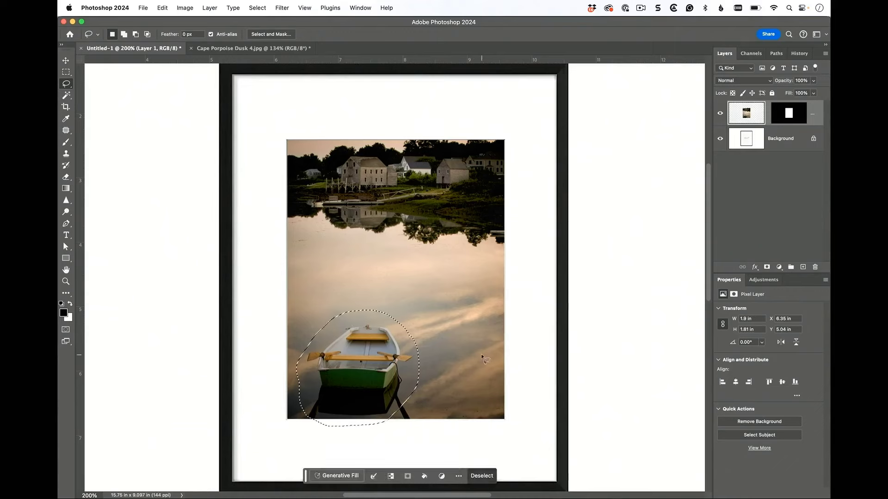
pyautogui.click(257, 8)
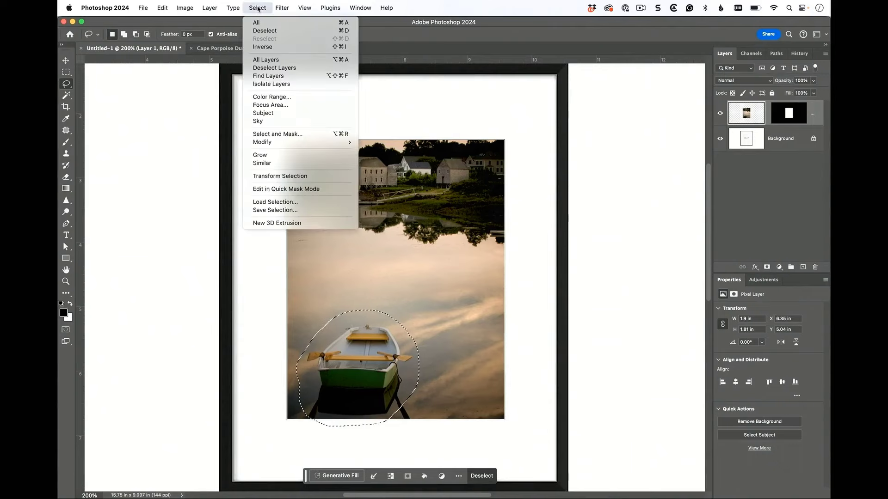
pyautogui.click(336, 211)
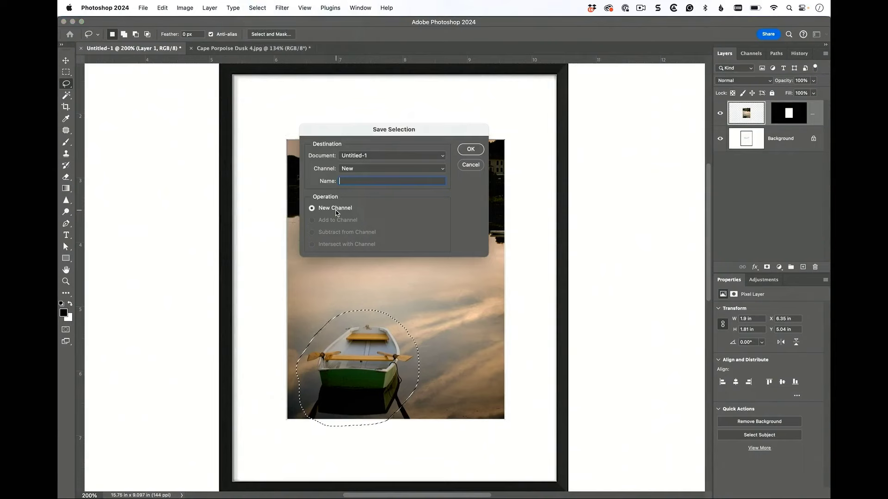
pyautogui.click(469, 149)
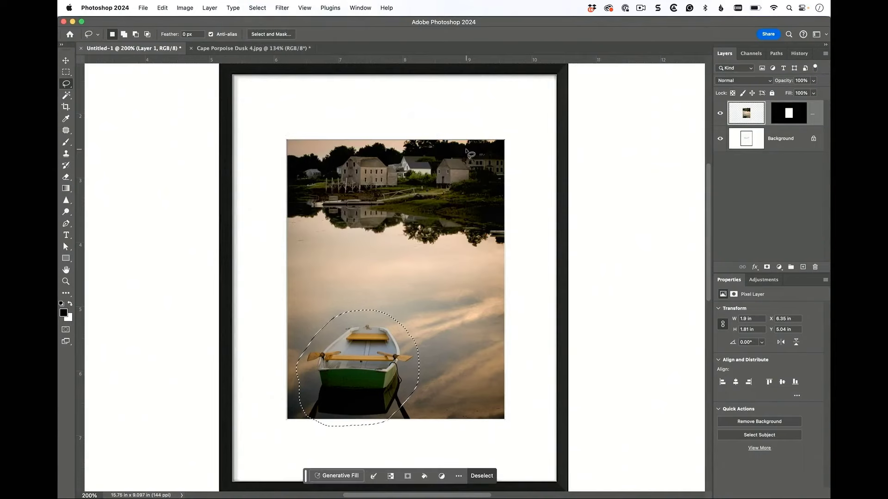
pyautogui.click(625, 206)
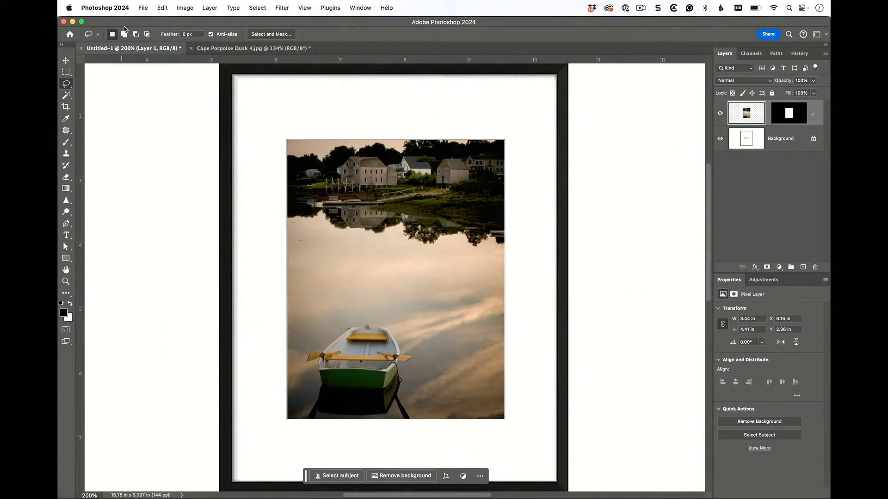
# Content-aware scale the photo from the top with Alpha 1 protecting the rowboat, to 3.44 × 4.4 in
pyautogui.click(165, 8)
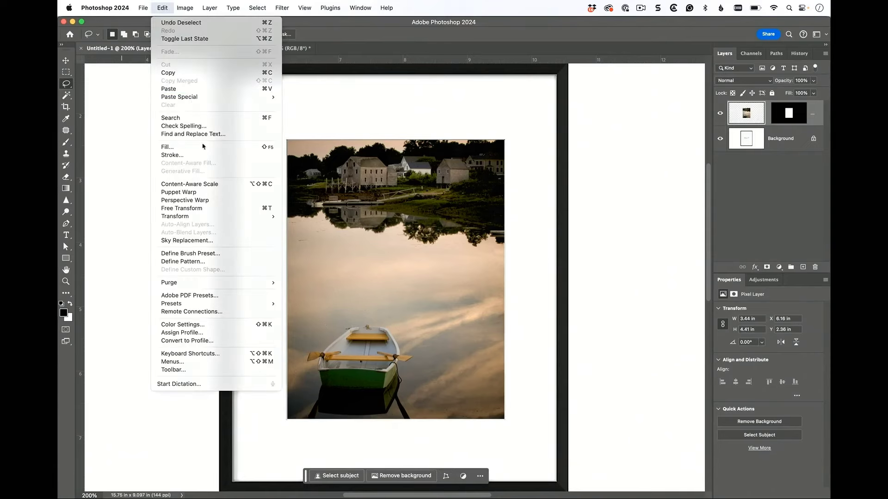
pyautogui.click(211, 184)
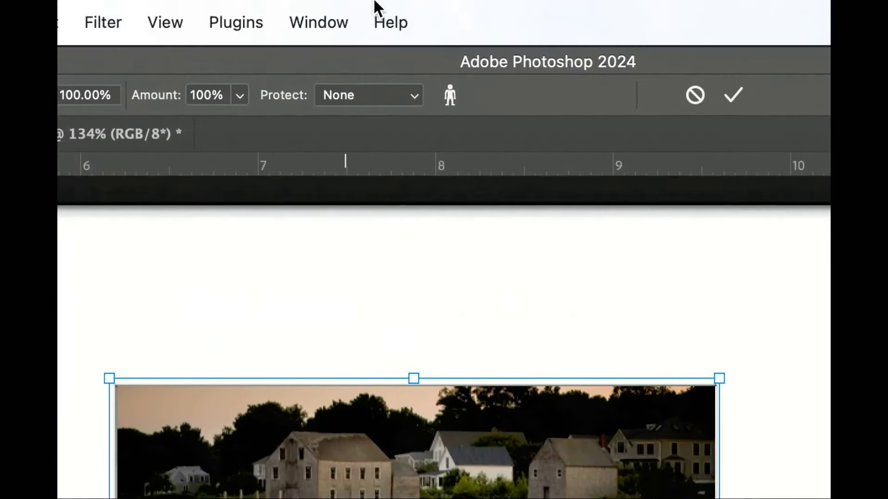
pyautogui.click(409, 95)
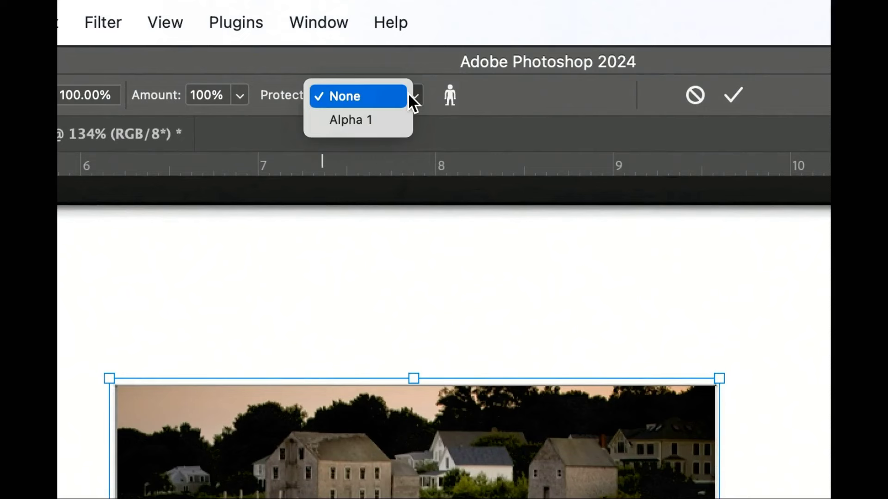
pyautogui.click(403, 118)
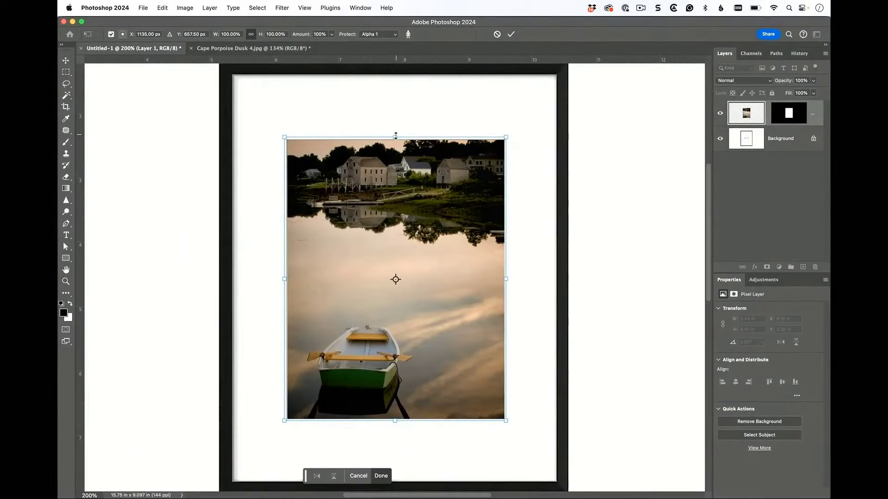
pyautogui.moveTo(396, 135)
pyautogui.mouseDown()
pyautogui.moveTo(396, 163)
pyautogui.moveTo(397, 137)
pyautogui.mouseUp()
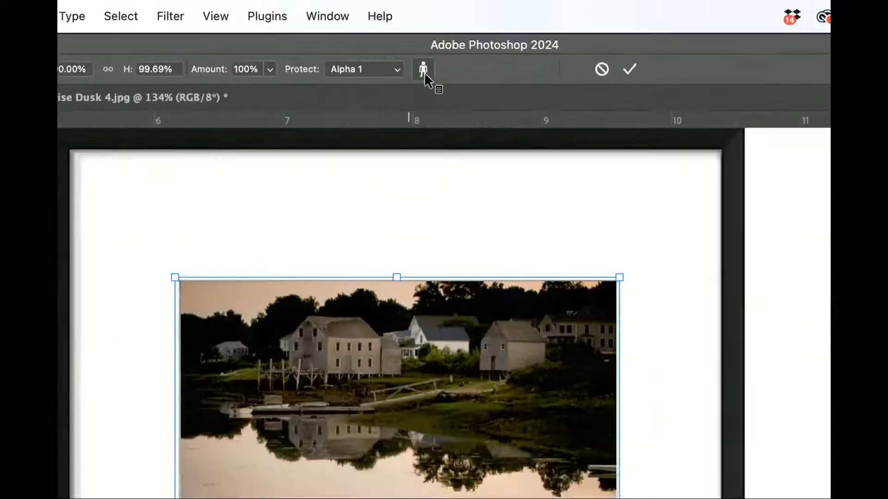
pyautogui.press('Return')
# Fit the whole framed mockup on screen using the Hand tool
pyautogui.click(66, 60)
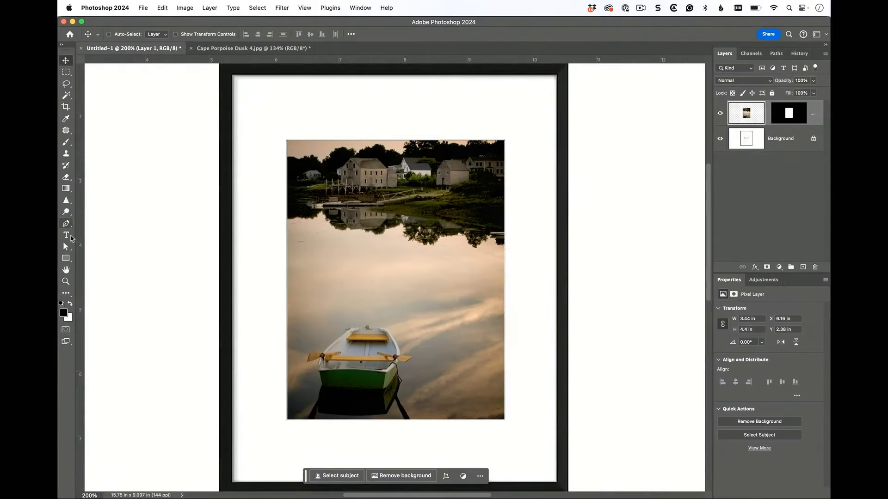
pyautogui.click(67, 273)
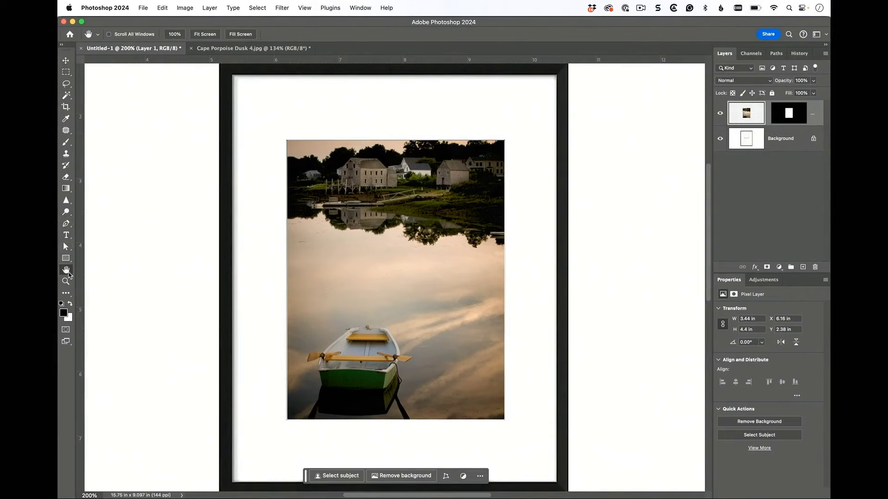
pyautogui.doubleClick(67, 272)
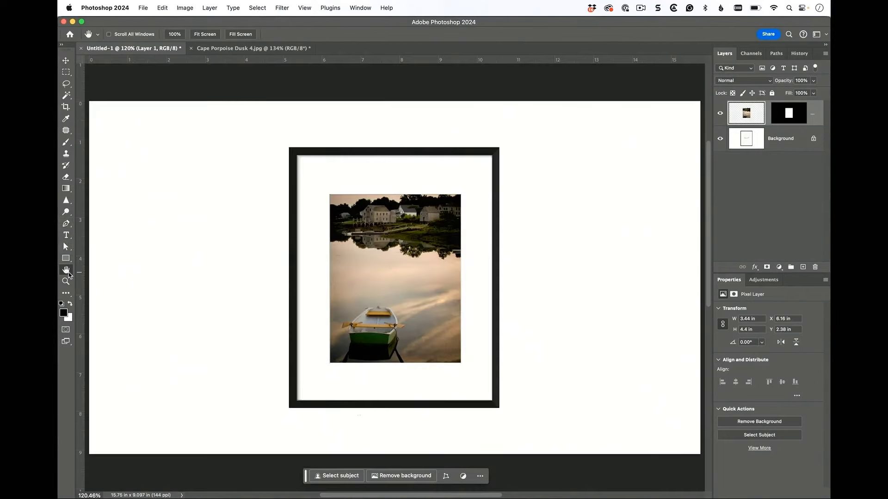